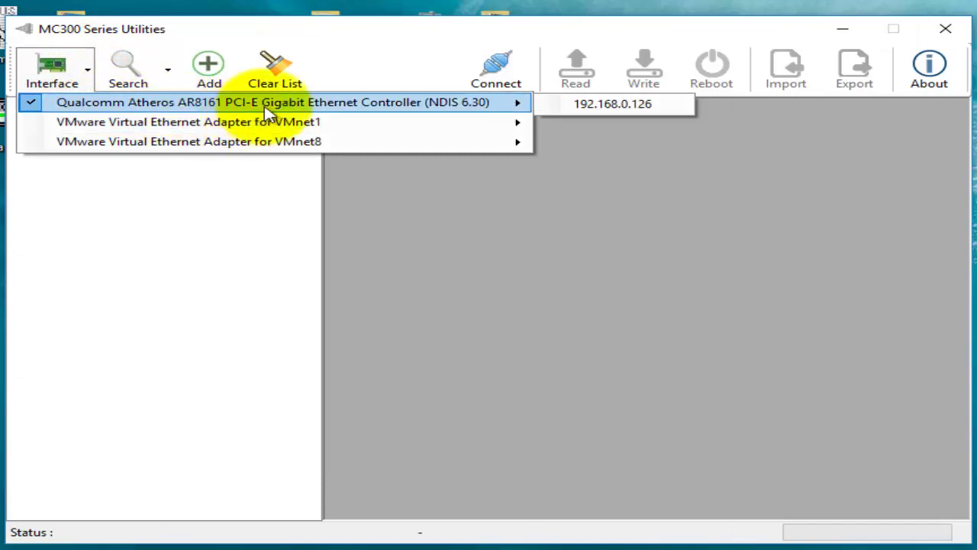
# Step: Select the 192.168.0.126 Ethernet interface, search for devices on it, and connect to the MC331 (Server) at 192.168.0.131
pyautogui.click(557, 107)
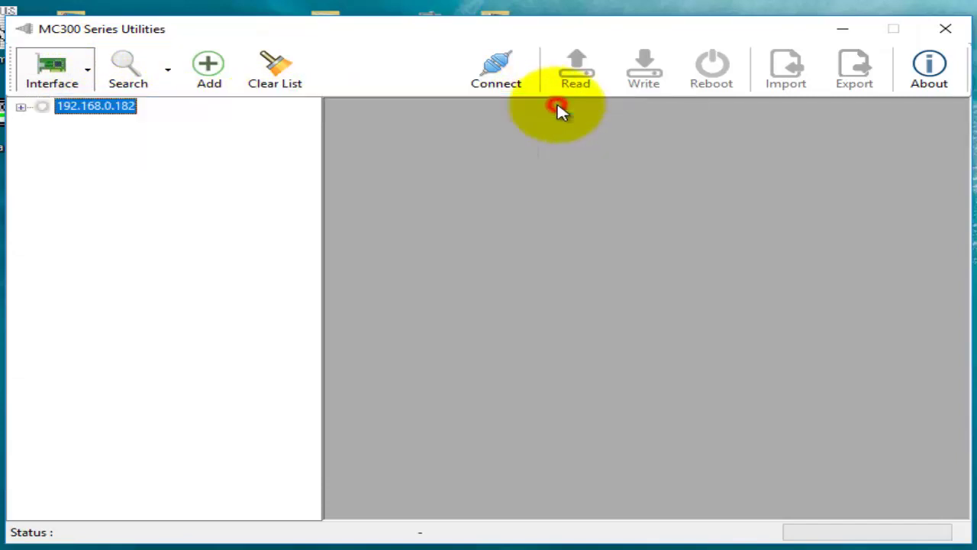
pyautogui.click(141, 70)
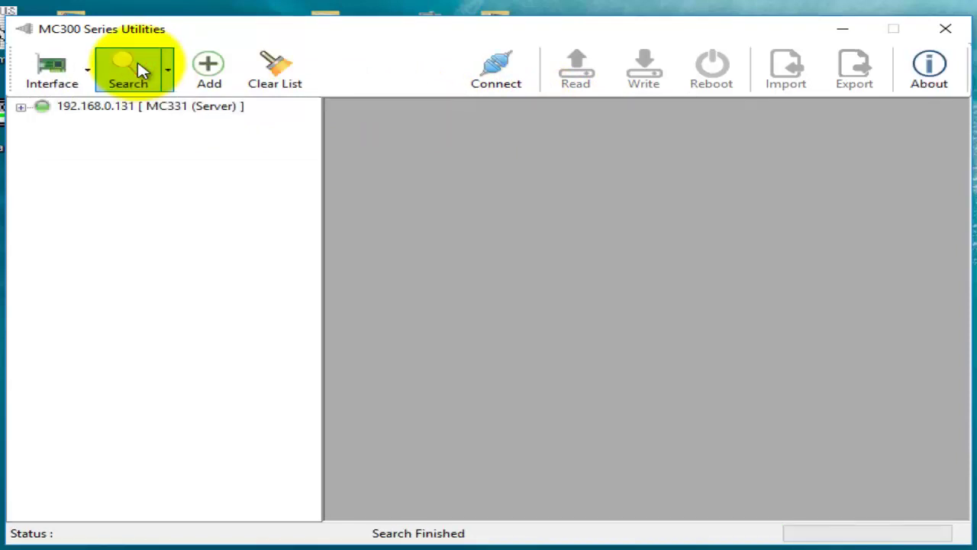
pyautogui.doubleClick(124, 107)
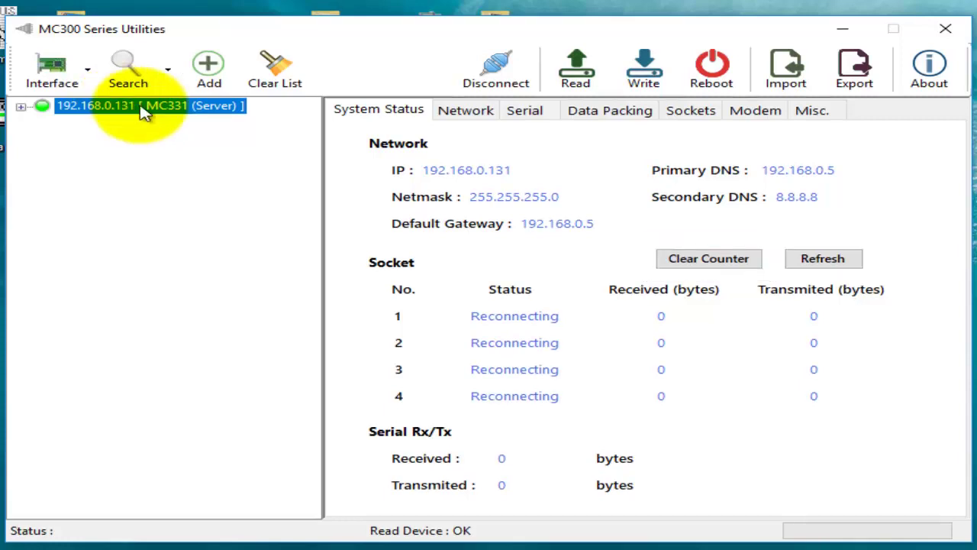
# Step: Review the connected device's network address settings and serial port settings
pyautogui.click(490, 120)
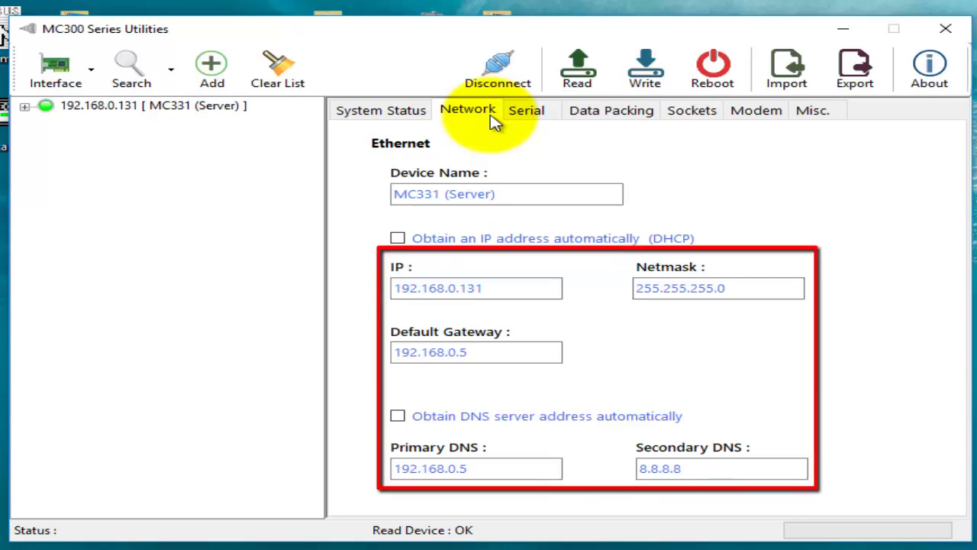
pyautogui.click(526, 118)
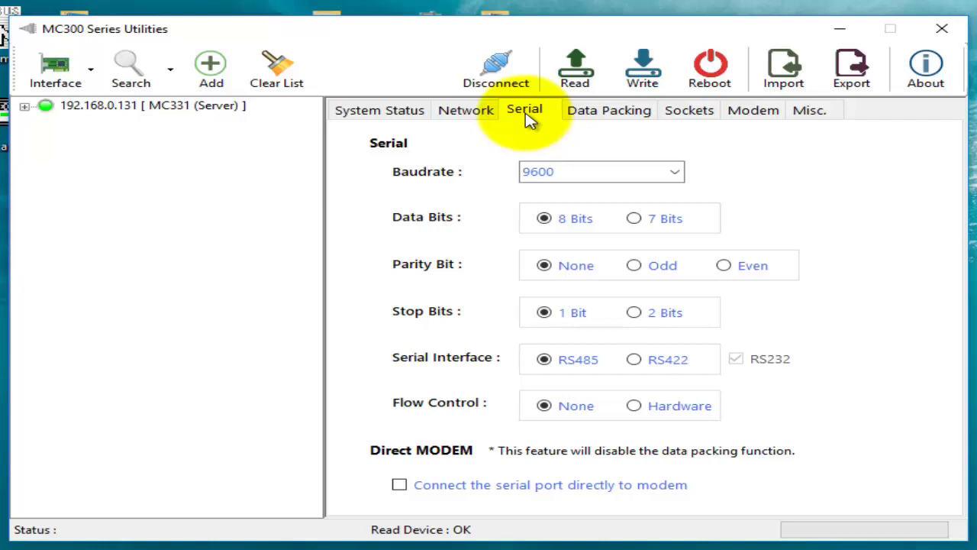
# Step: With Simple Setting data packing, try the Delivery Time, Network Throughput and Frame Timing optimizations
pyautogui.click(589, 115)
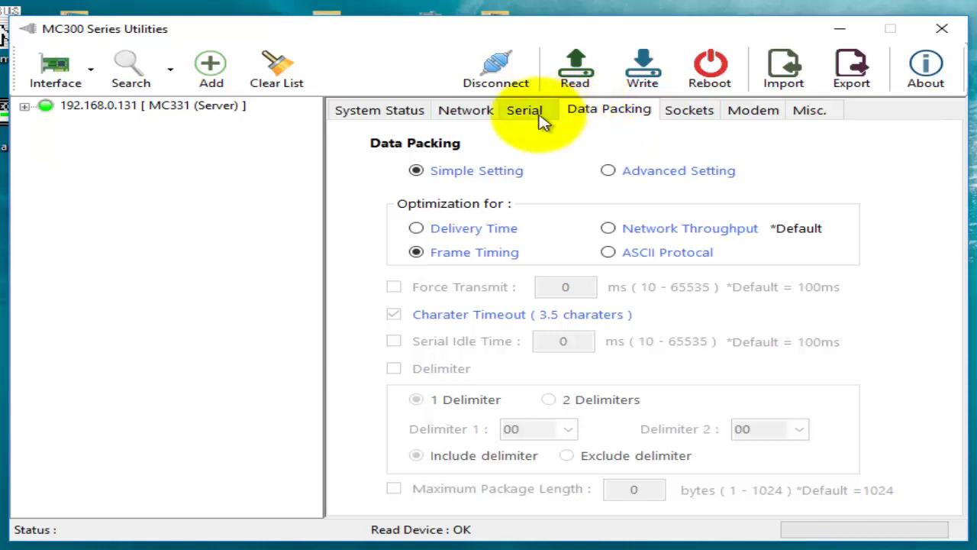
pyautogui.click(416, 170)
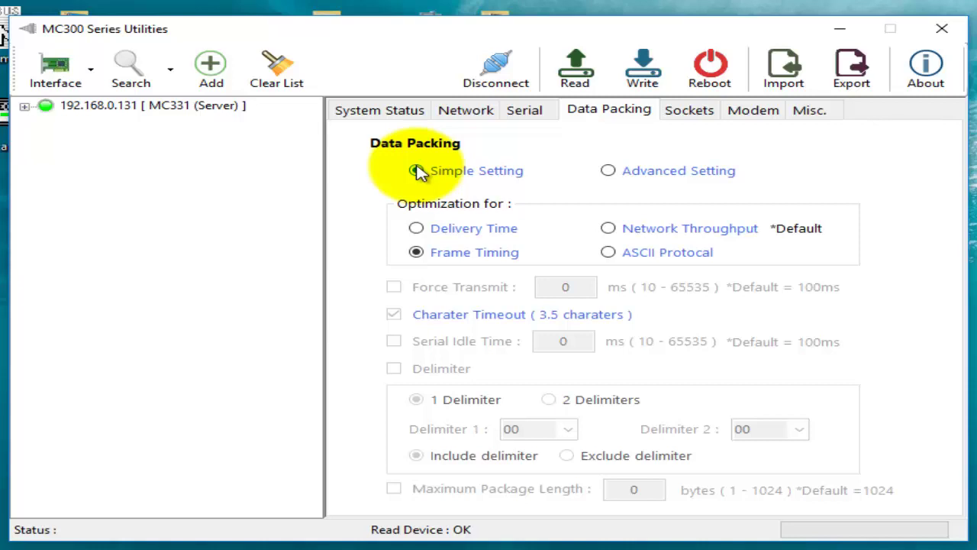
pyautogui.click(418, 229)
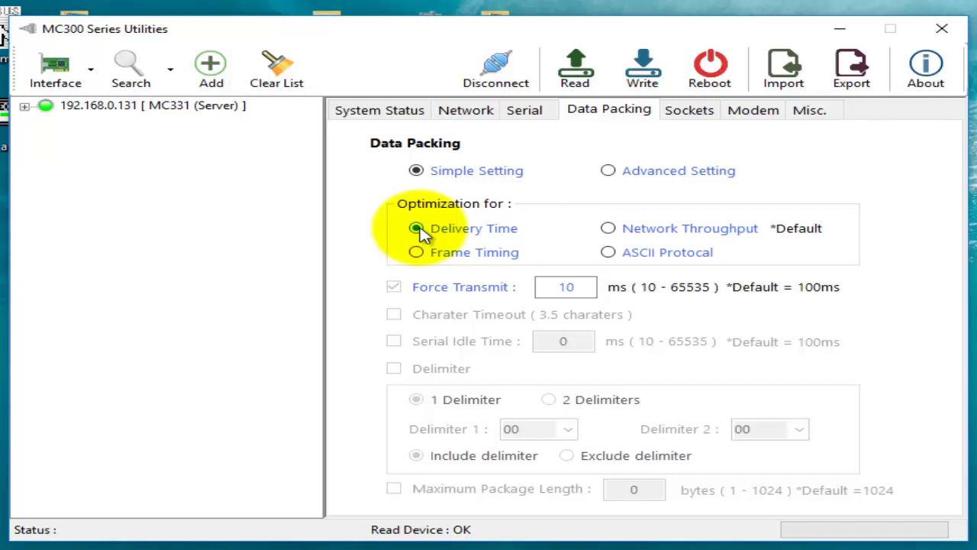
pyautogui.click(609, 230)
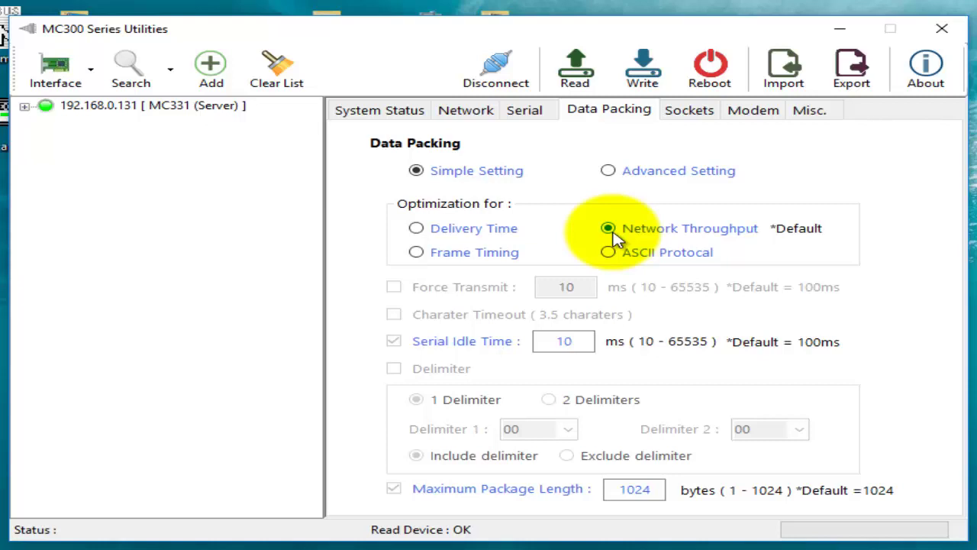
pyautogui.click(417, 253)
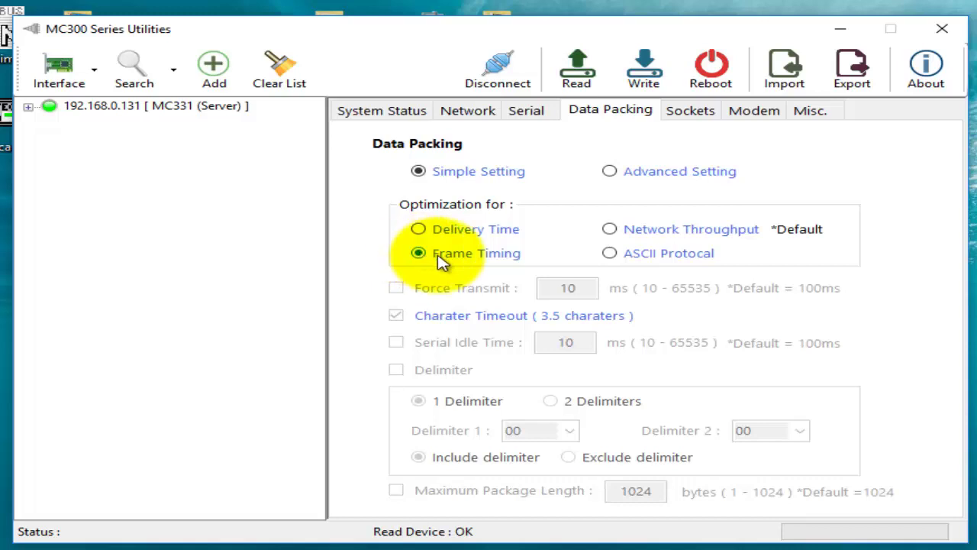
# Step: Optimize data packing for the ASCII protocol and set it to exclude the delimiter
pyautogui.click(615, 255)
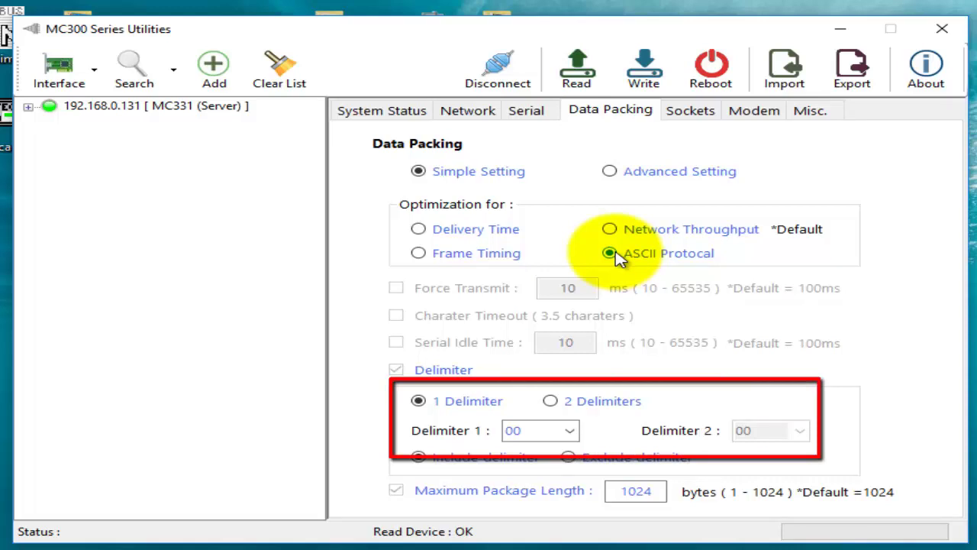
pyautogui.click(611, 254)
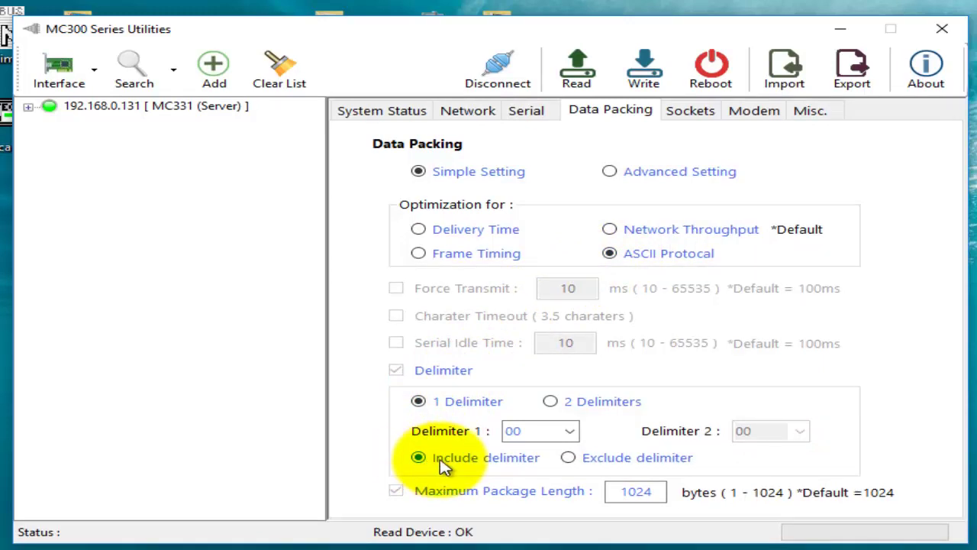
pyautogui.click(573, 458)
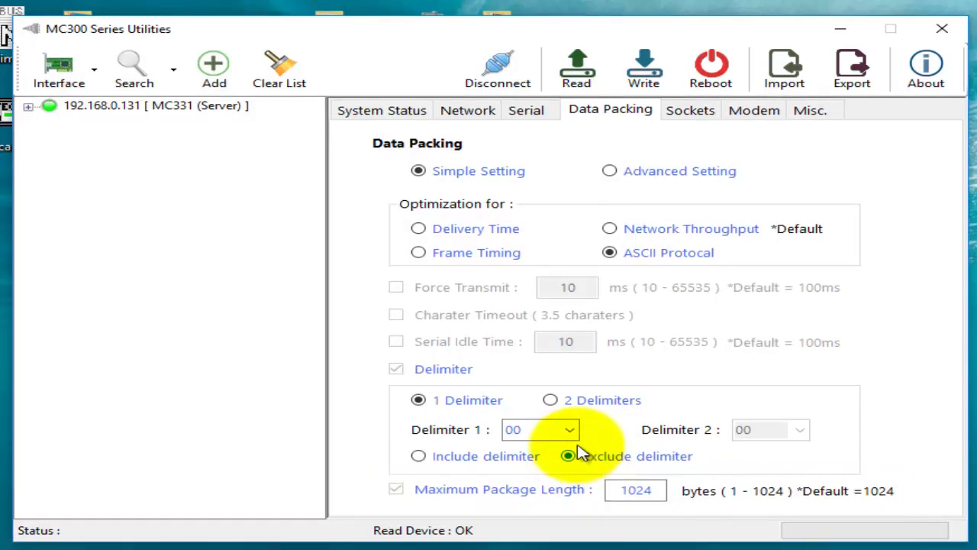
# Step: Try the UDP socket protocol with the remote IP/port set to Any IP and to Specific IP
pyautogui.click(696, 115)
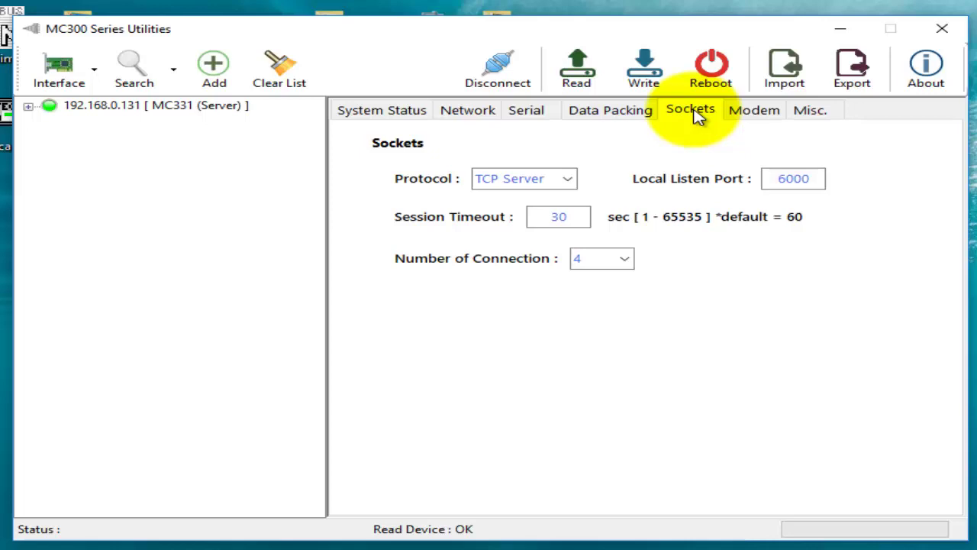
pyautogui.click(567, 178)
pyautogui.click(539, 195)
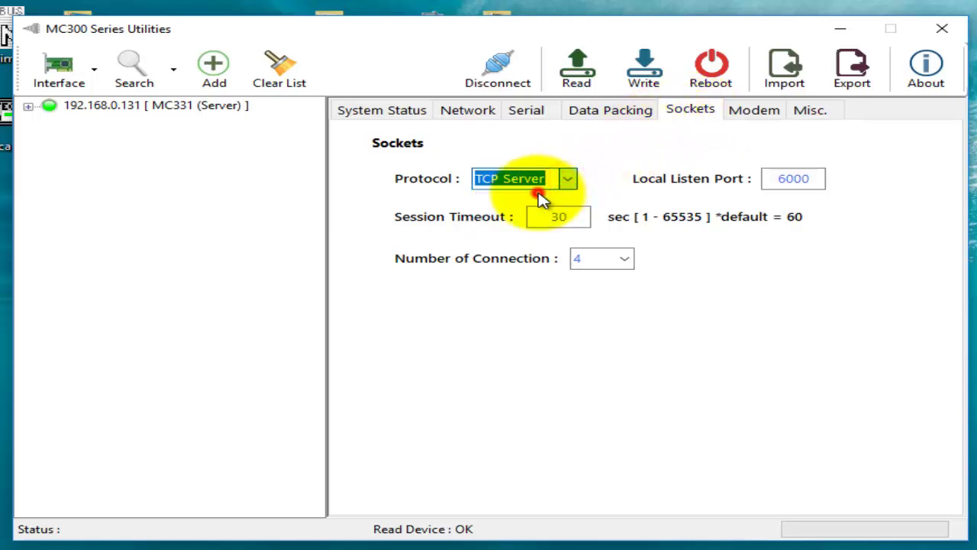
pyautogui.press('Up')
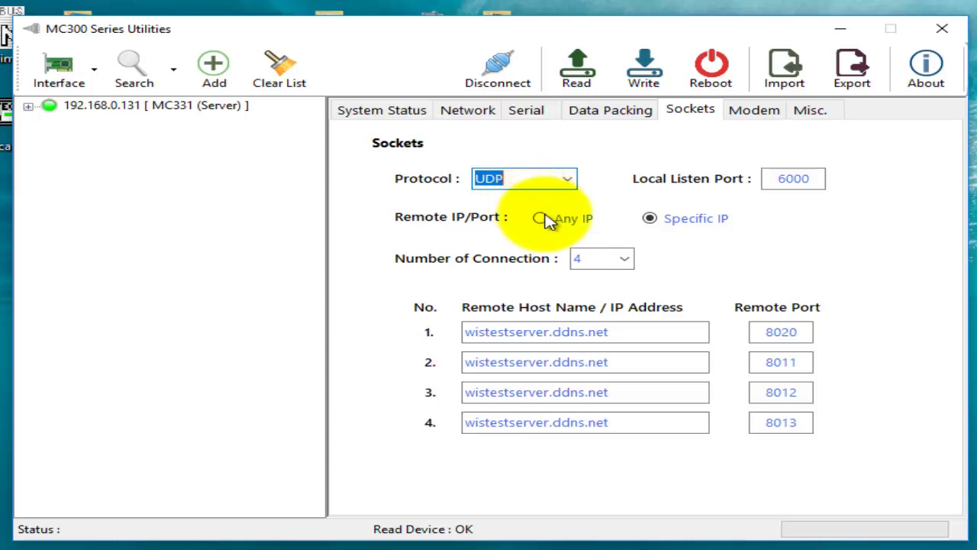
pyautogui.click(544, 224)
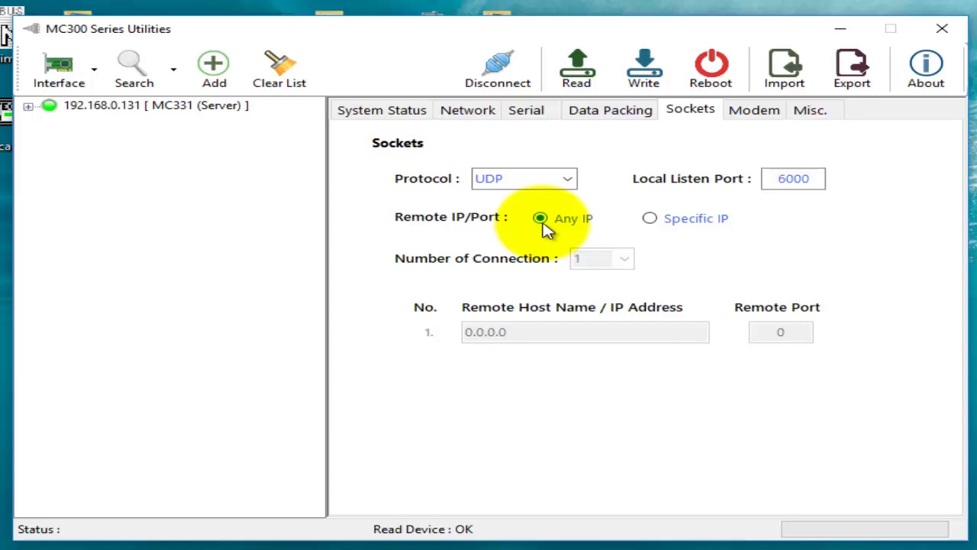
pyautogui.click(649, 219)
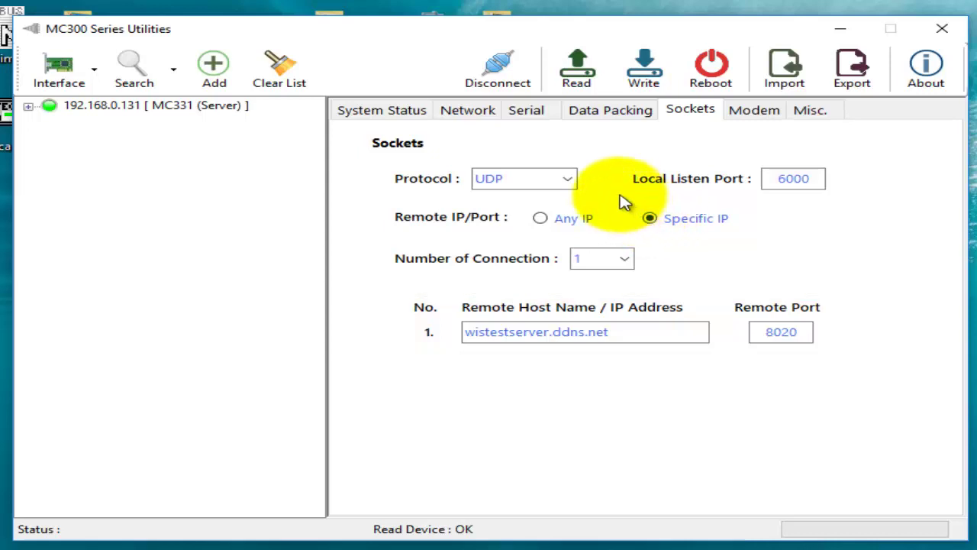
# Step: Try TCP Server as the socket protocol and finally set it to TCP Client
pyautogui.click(566, 178)
pyautogui.click(535, 212)
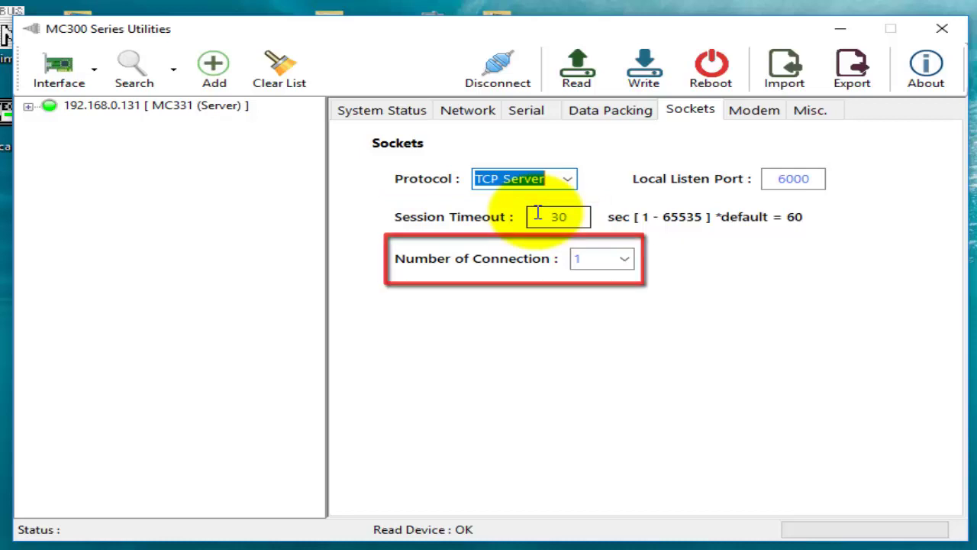
pyautogui.click(568, 180)
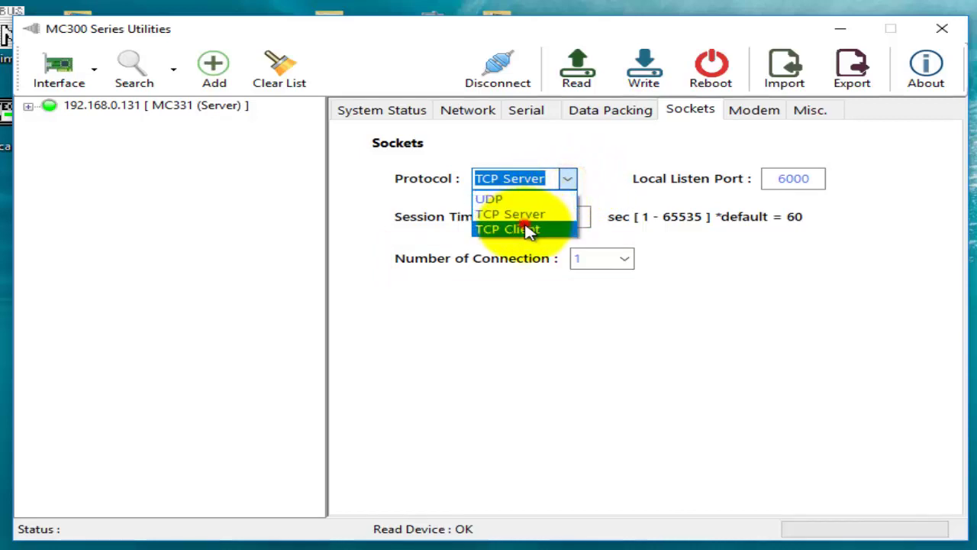
pyautogui.click(526, 229)
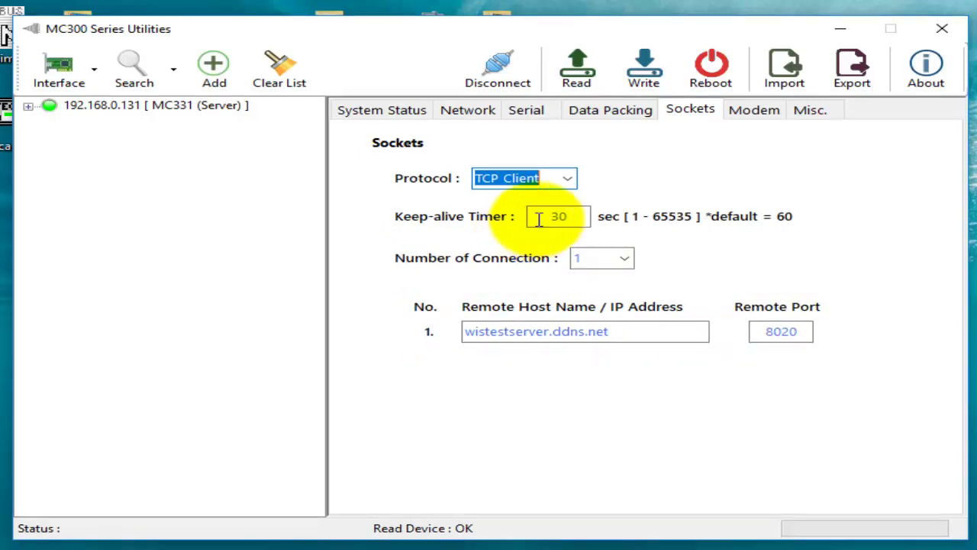
# Step: Review the modem status and settings, and import the device settings from MC3xx Config.hex in the Config & Firmware folder
pyautogui.click(767, 110)
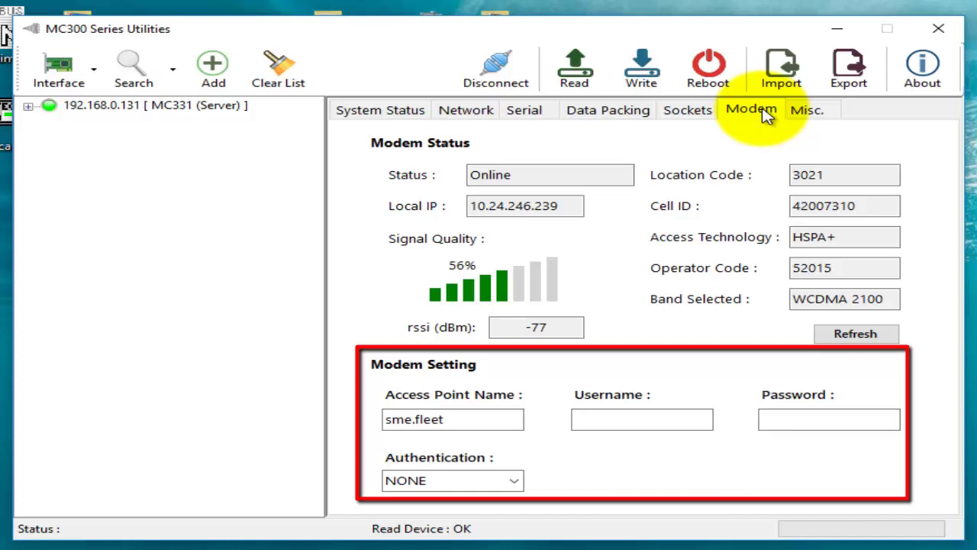
pyautogui.click(811, 114)
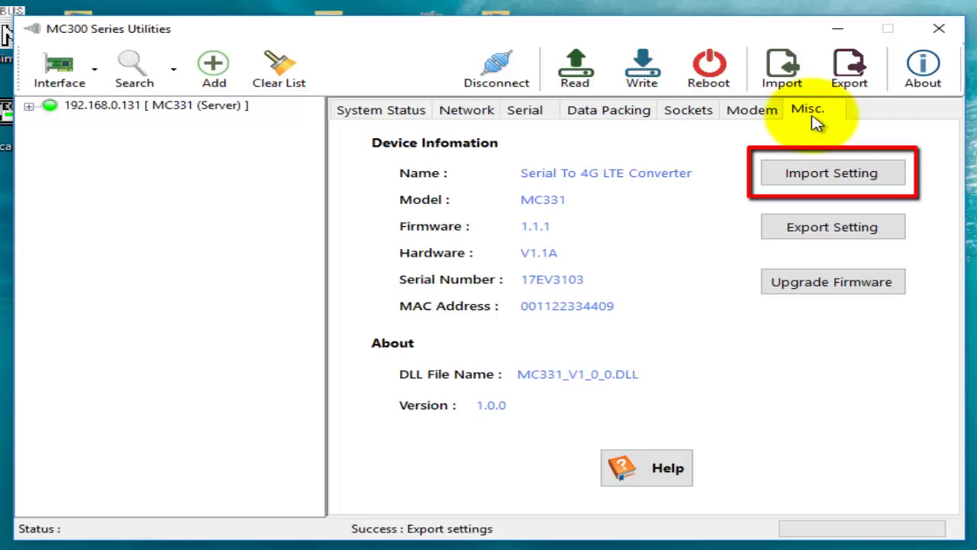
pyautogui.click(853, 174)
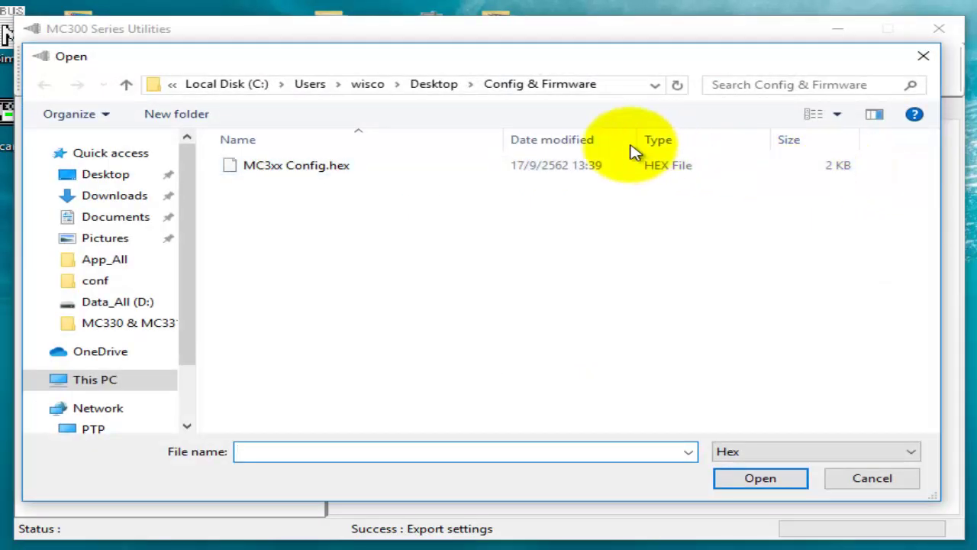
pyautogui.click(338, 165)
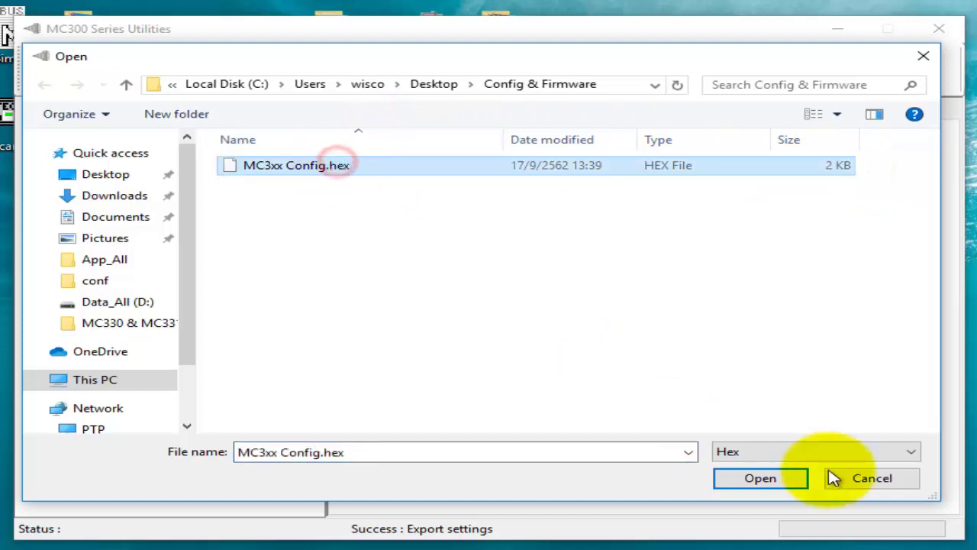
pyautogui.click(776, 480)
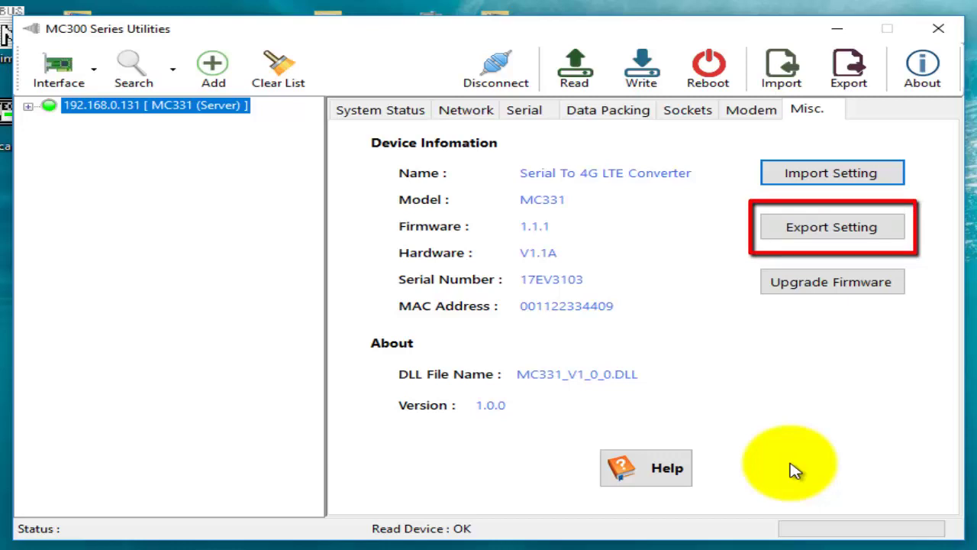
# Step: Export the device settings to the Config & Firmware folder, overwriting the existing MC3xx Config.hex file
pyautogui.click(872, 232)
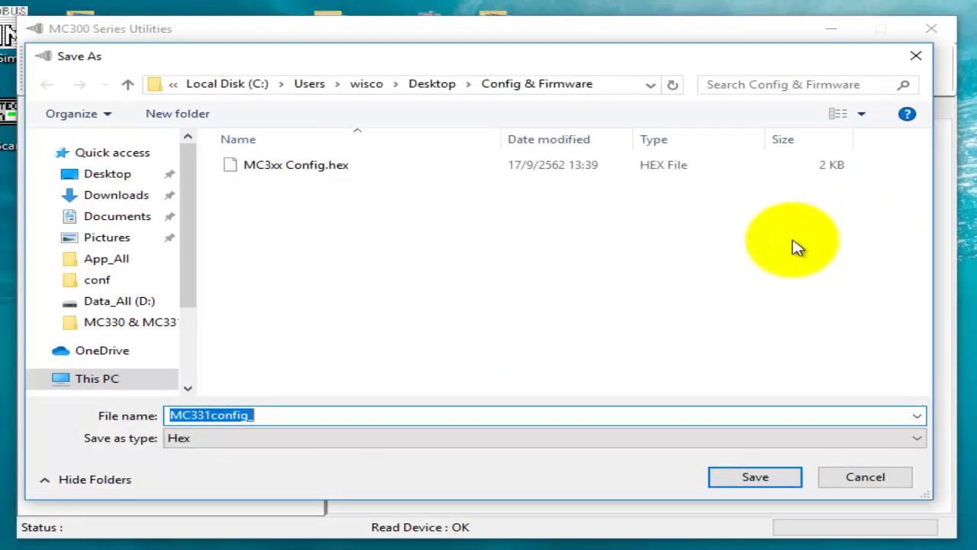
pyautogui.click(376, 414)
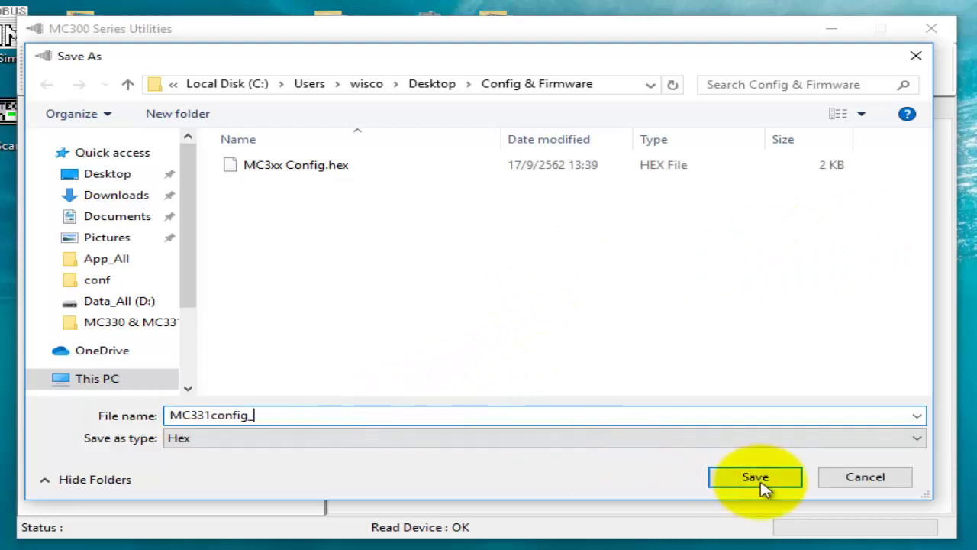
pyautogui.click(302, 165)
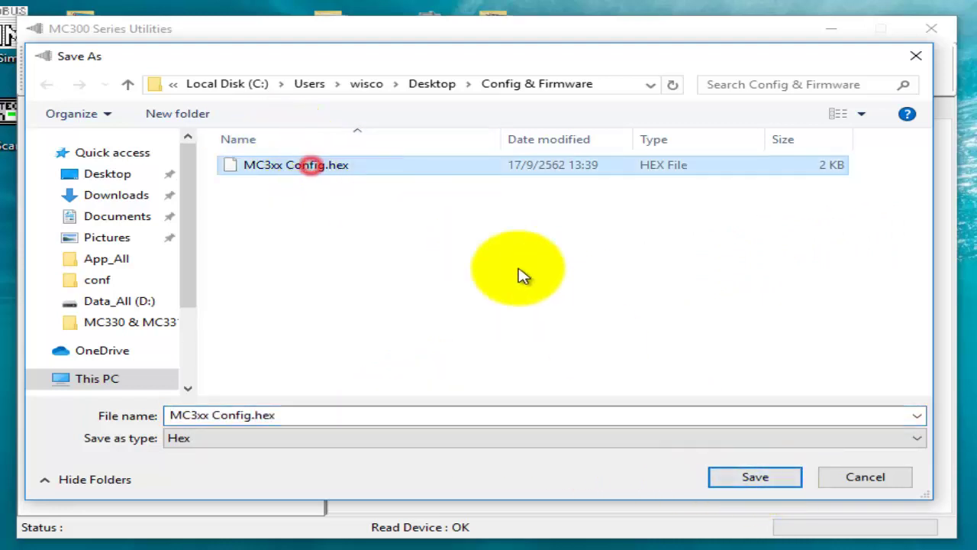
pyautogui.click(742, 485)
pyautogui.click(612, 331)
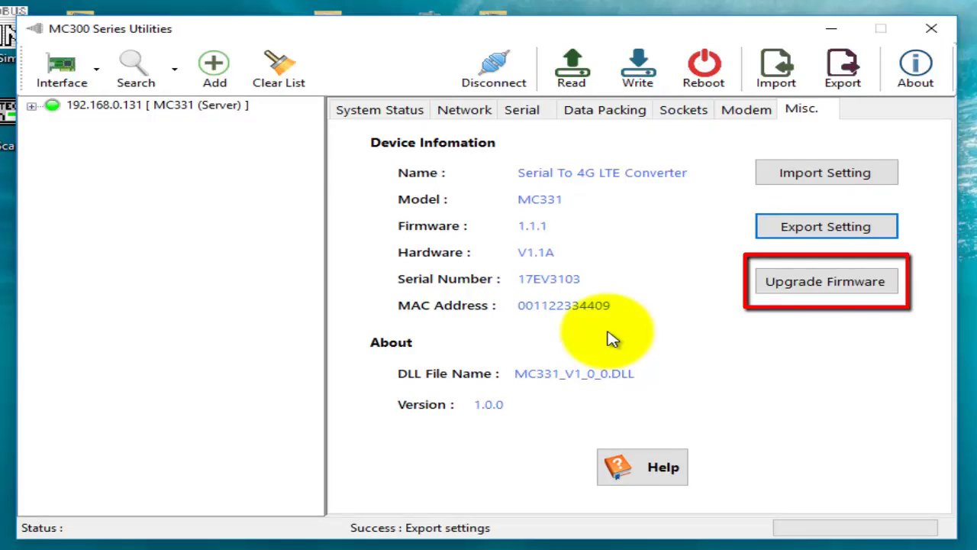
# Step: Upgrade the device firmware with Firmware.bin from the Config & Firmware folder and confirm the upgrade
pyautogui.click(777, 294)
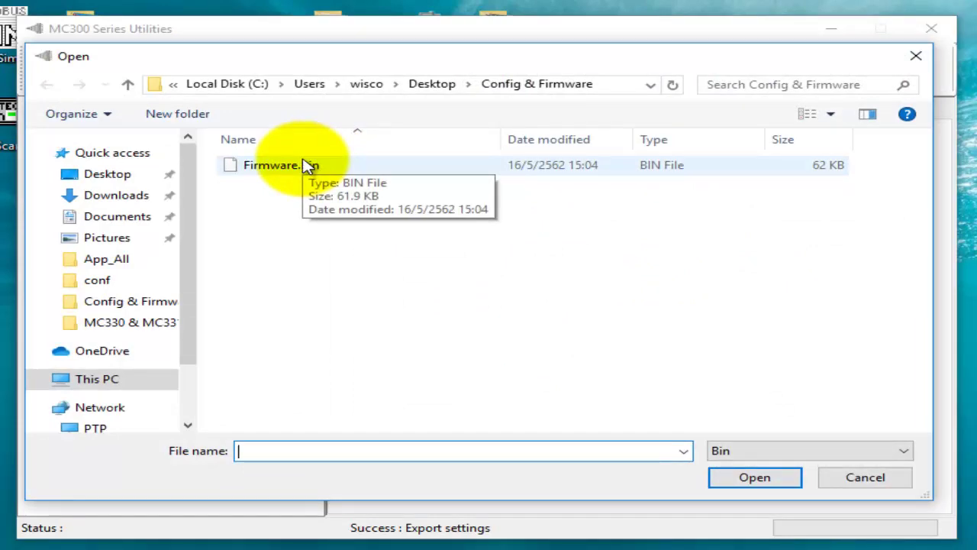
pyautogui.click(308, 166)
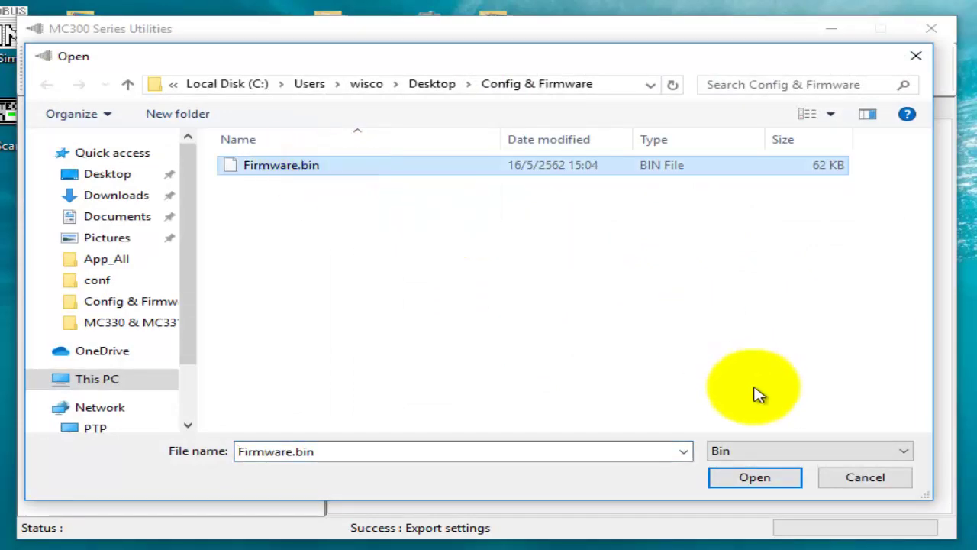
pyautogui.click(747, 477)
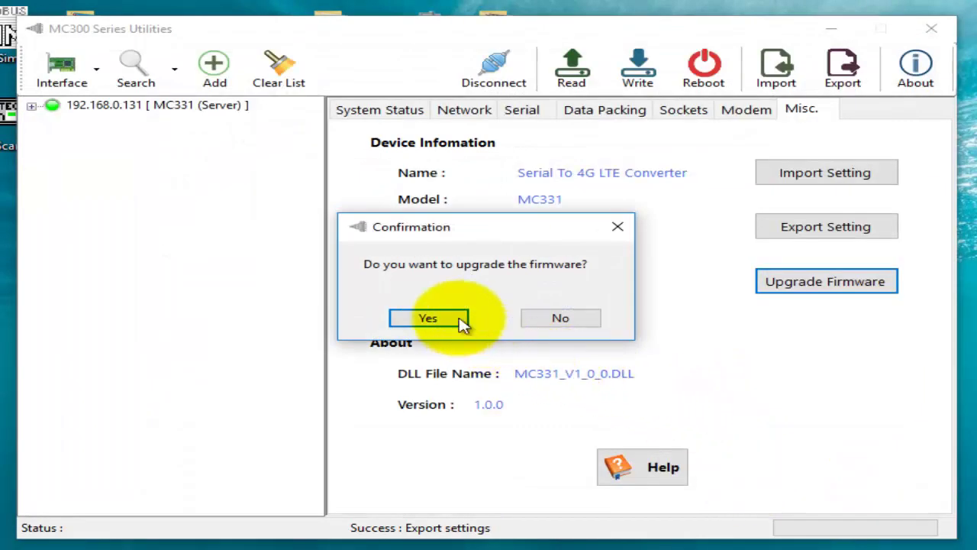
pyautogui.click(424, 321)
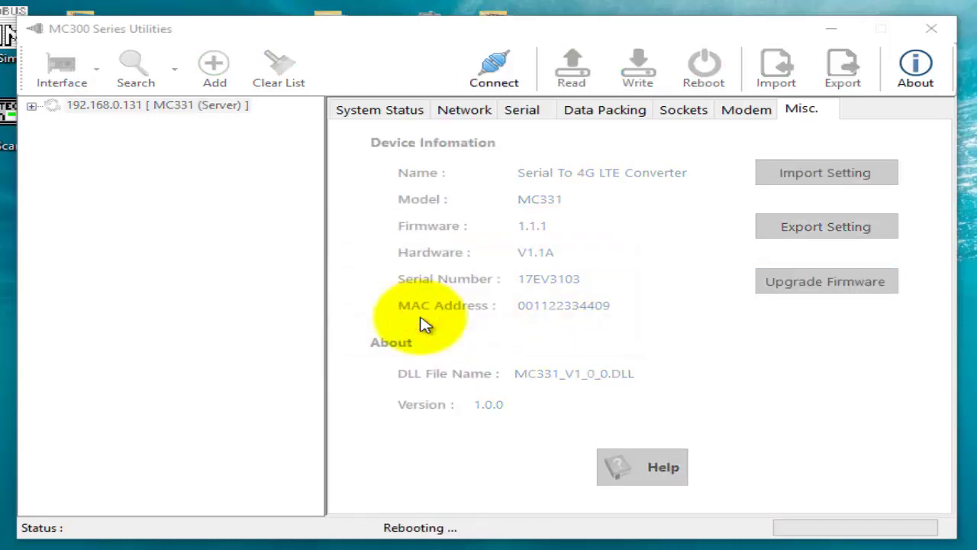